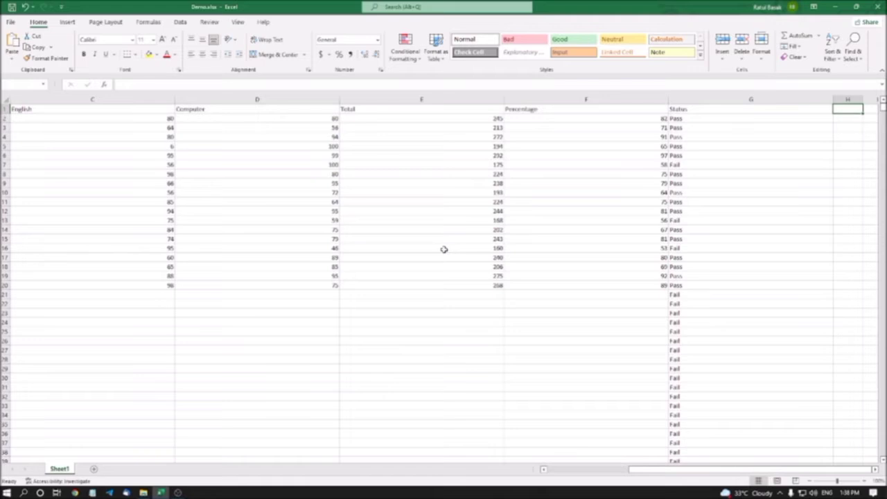
Step: Add the column heading "Grade" in cell H1, beside the Status heading
key("Left")
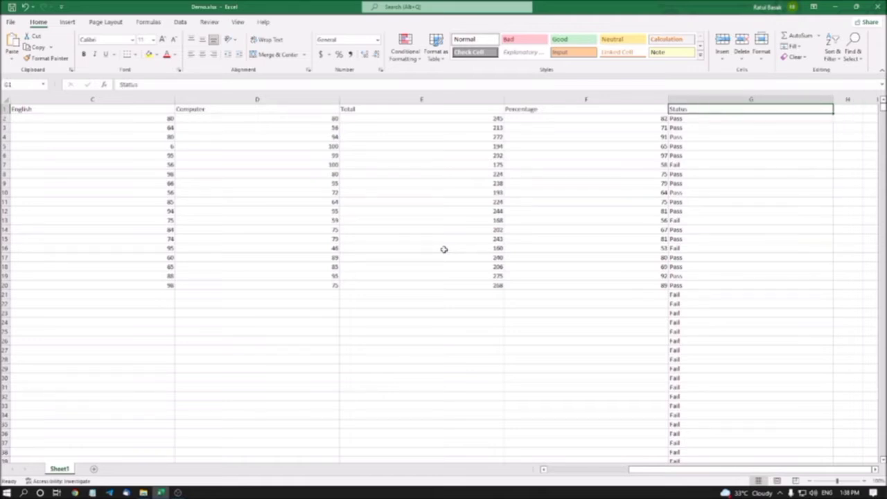
key("Right")
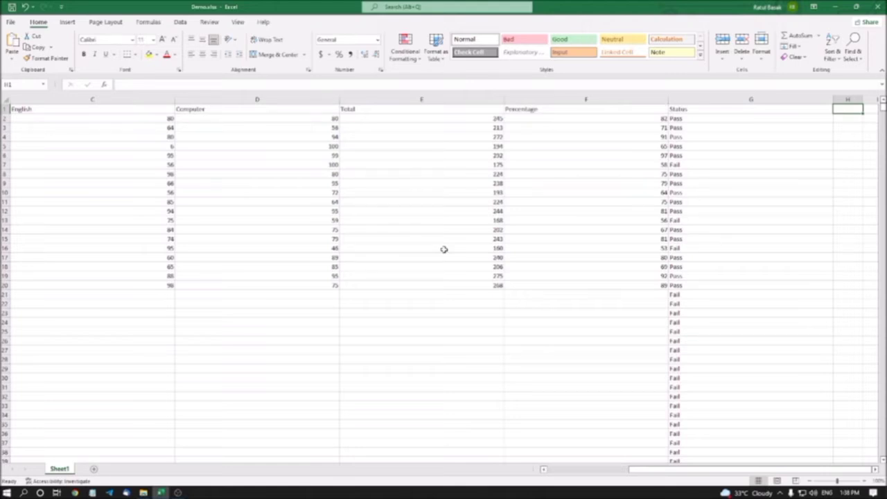
type("Grade")
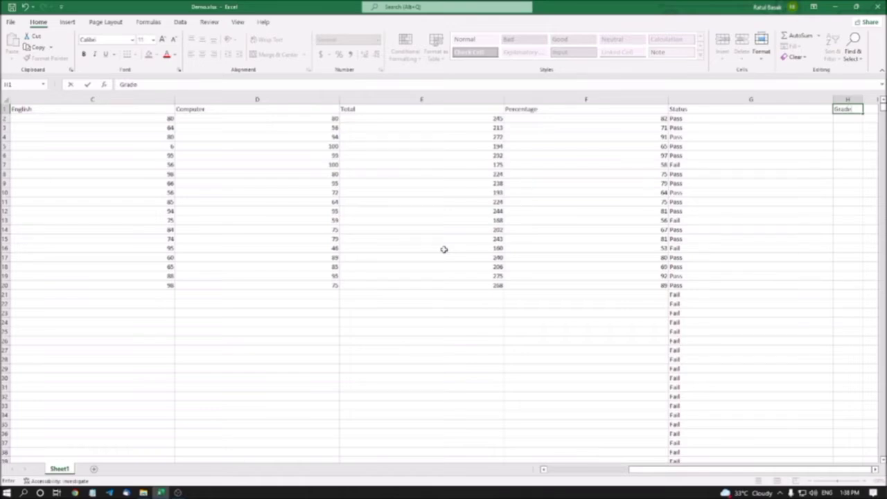
key("Return")
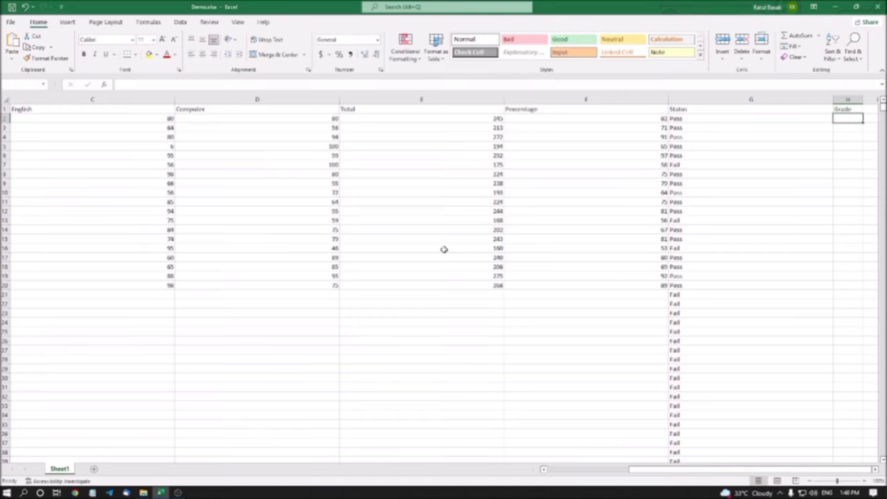
key("Left")
key("Left")
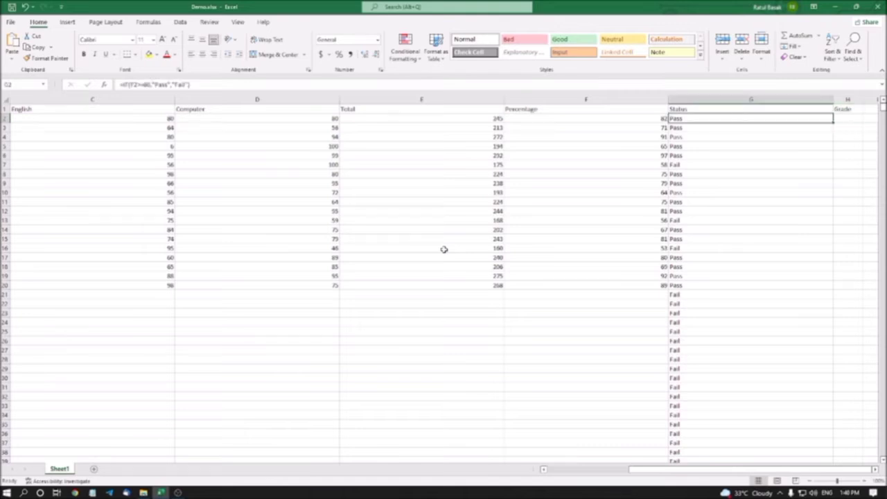
key("Up")
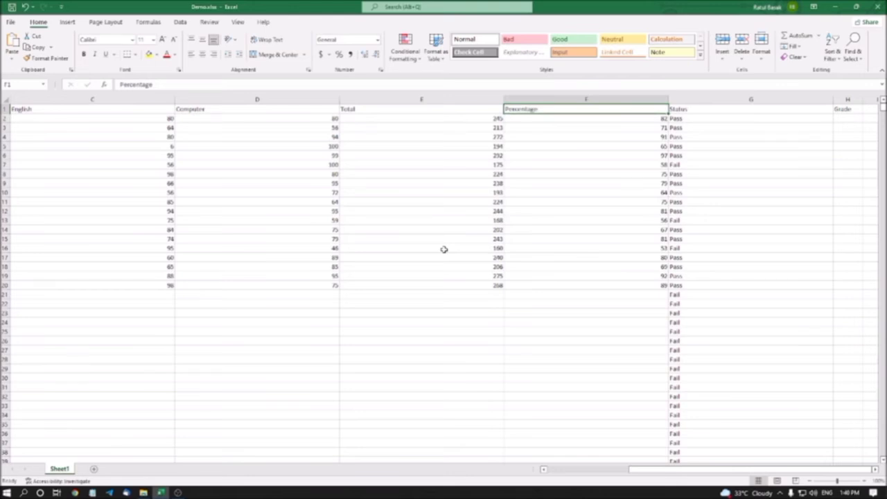
key("Down")
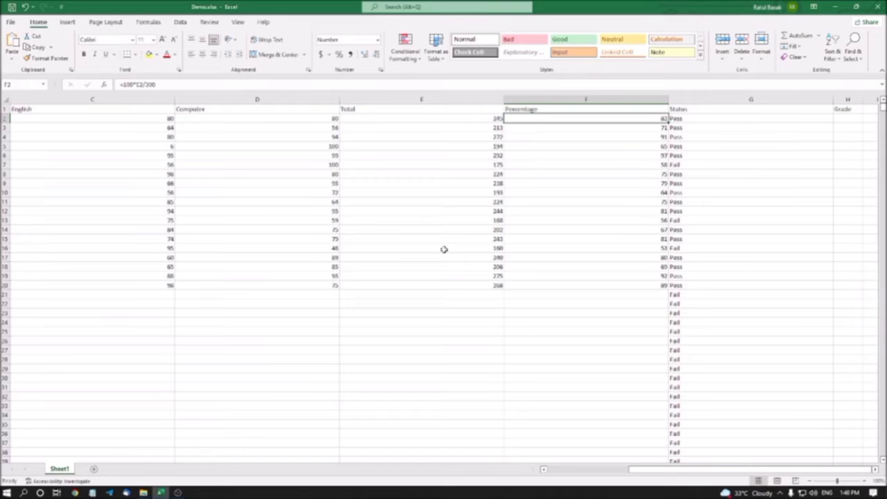
key("Right")
key("Right")
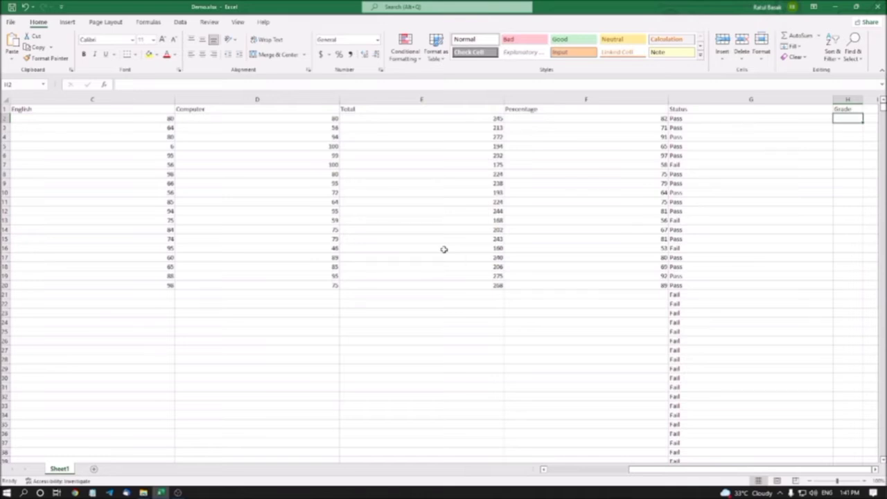
Step: Start a formula in H2 with =IF(AND(F2>=80) that returns "Excellent" when the condition is true
key("F2")
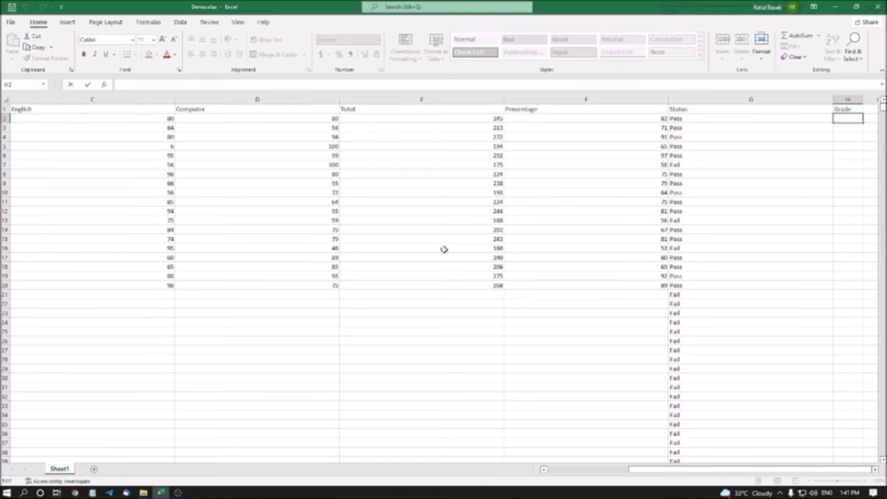
type("=")
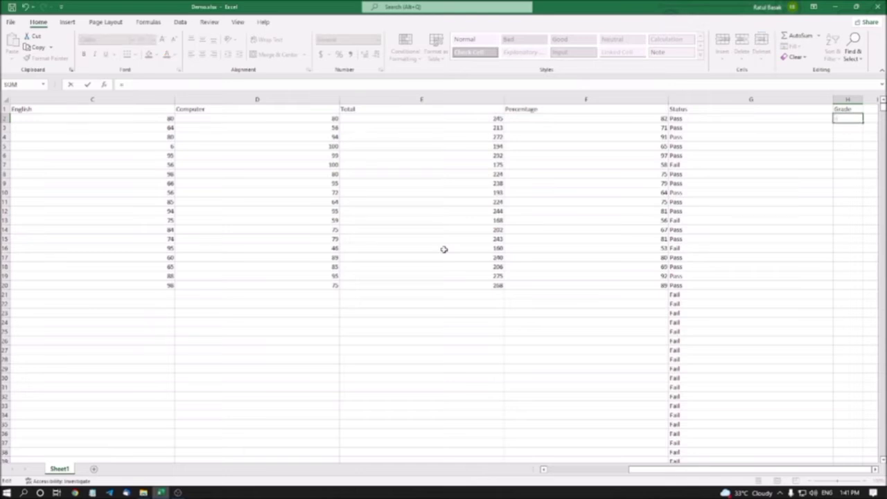
type("if")
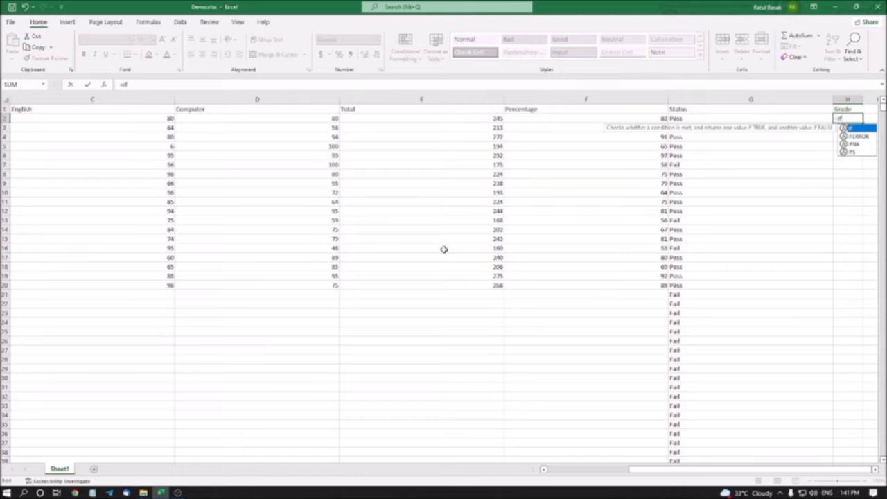
type("9")
key("BackSpace")
type("(")
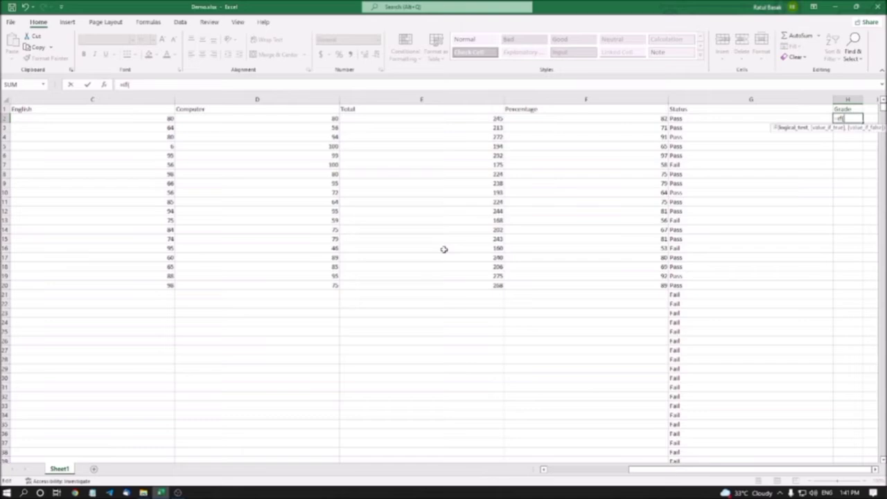
type("and")
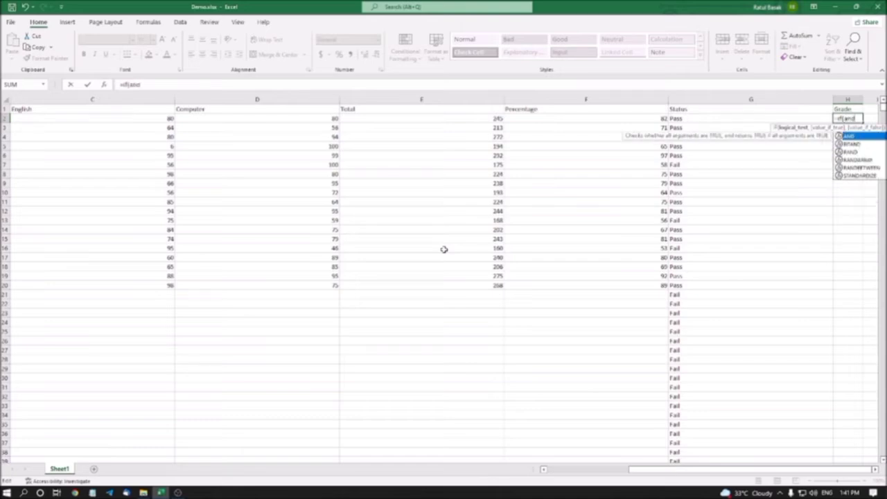
type("(")
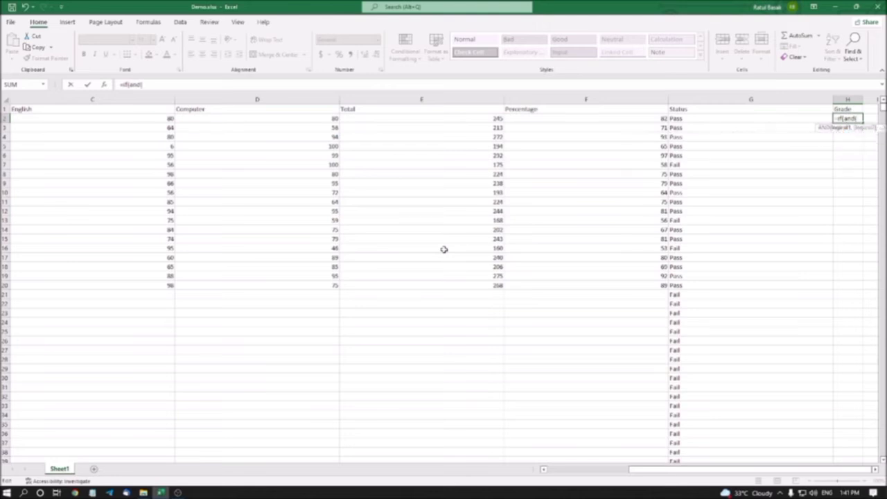
type("f2")
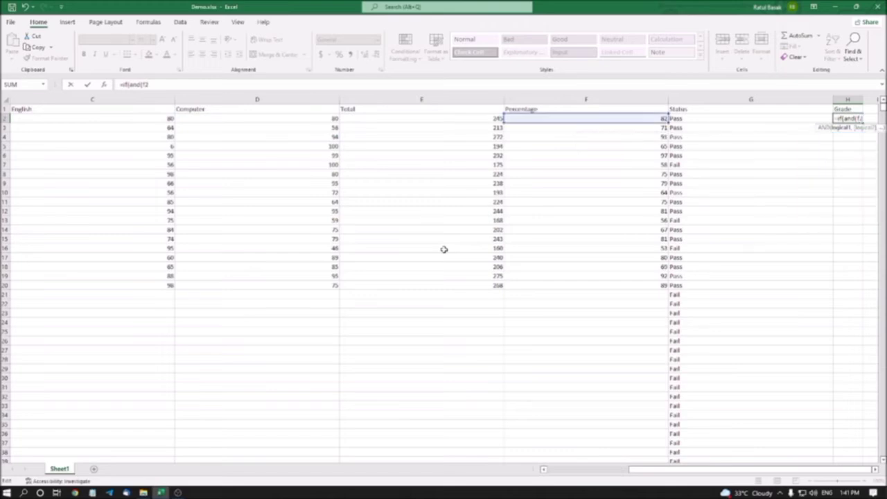
type(">=")
type("80)")
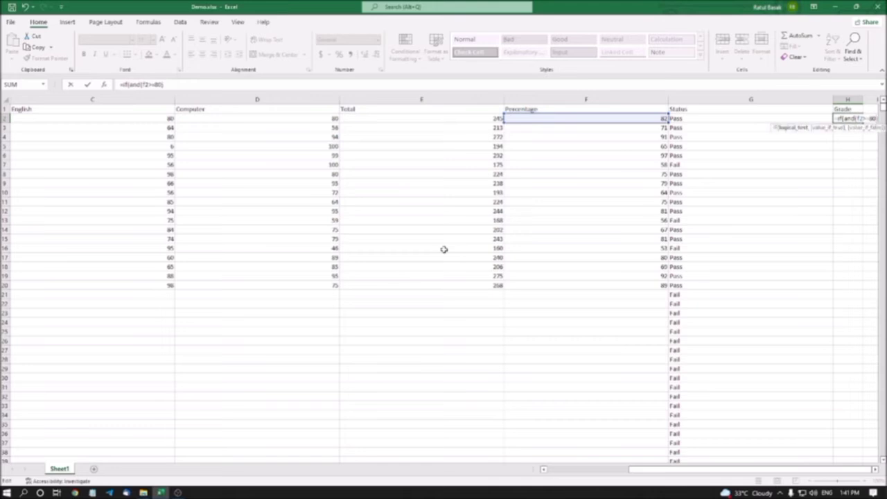
type(",")
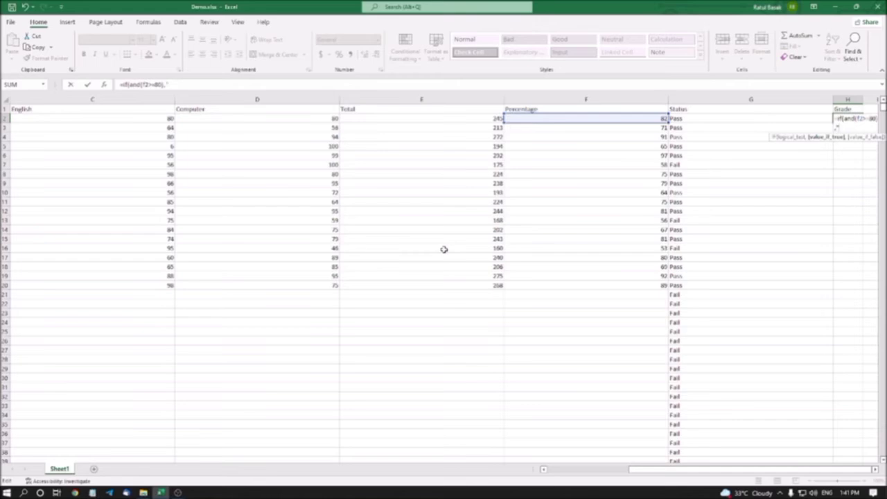
type("Excellent\",")
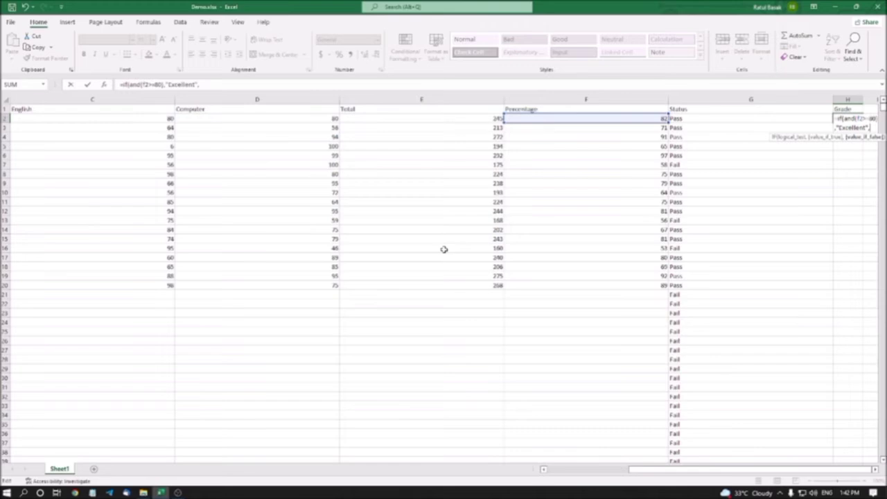
type("if")
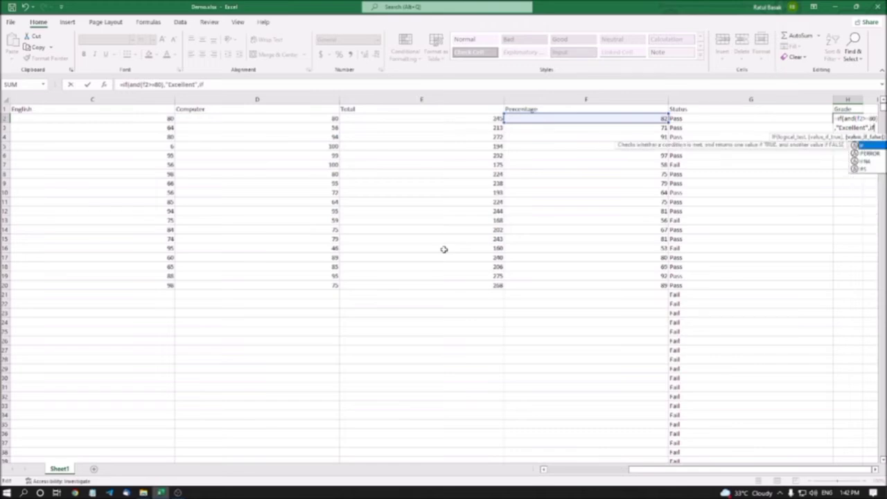
type("(")
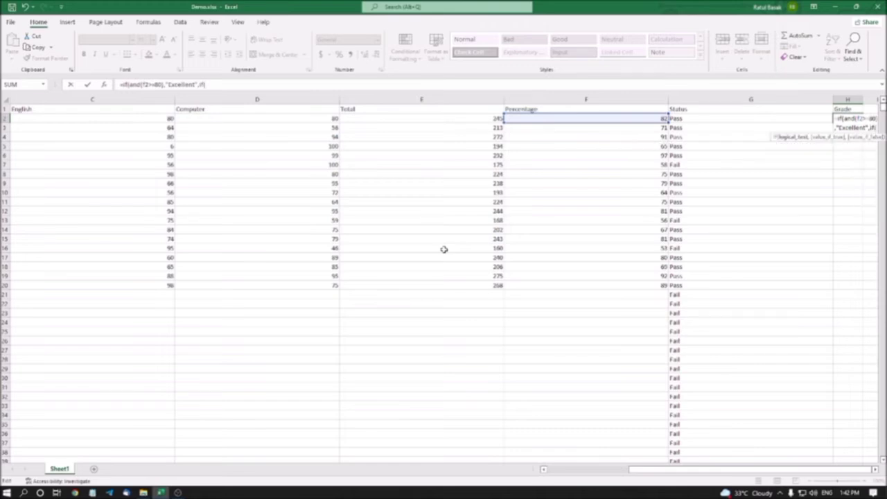
type("and")
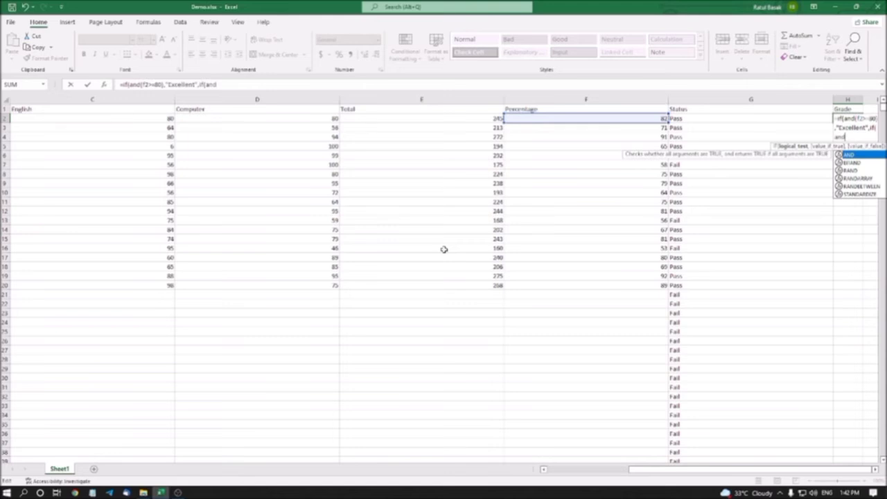
type("(")
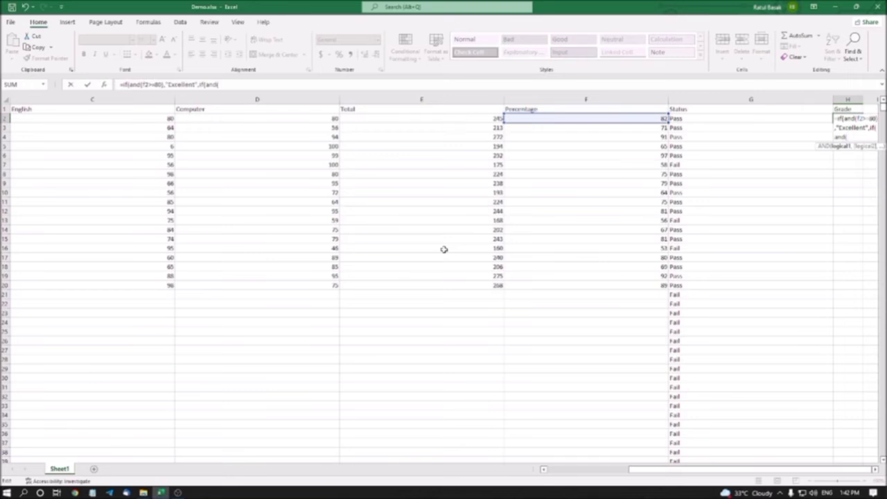
Step: Extend the H2 formula with a nested IF(AND(F2>=60) that returns "Good" when true
type("f2")
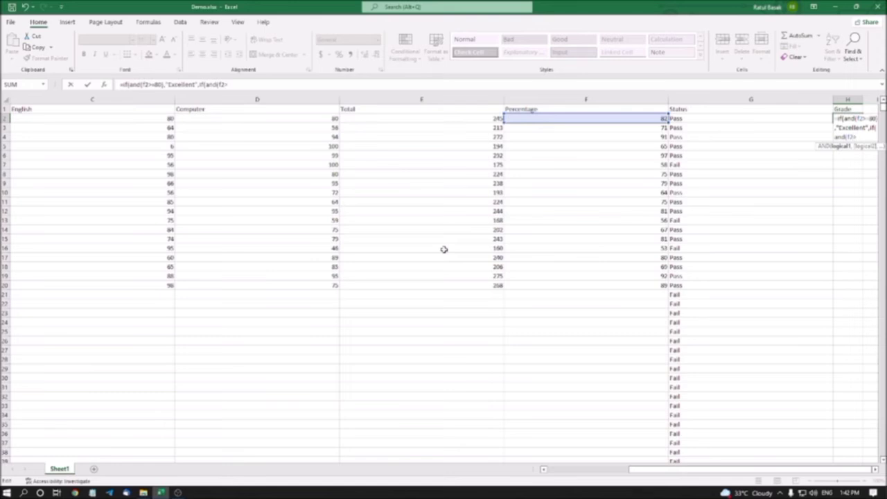
type(">=60)")
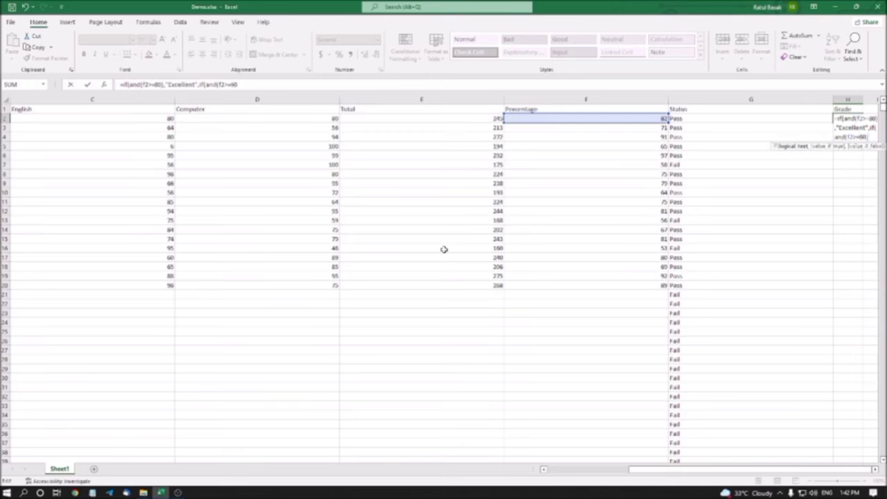
type(",\"Good")
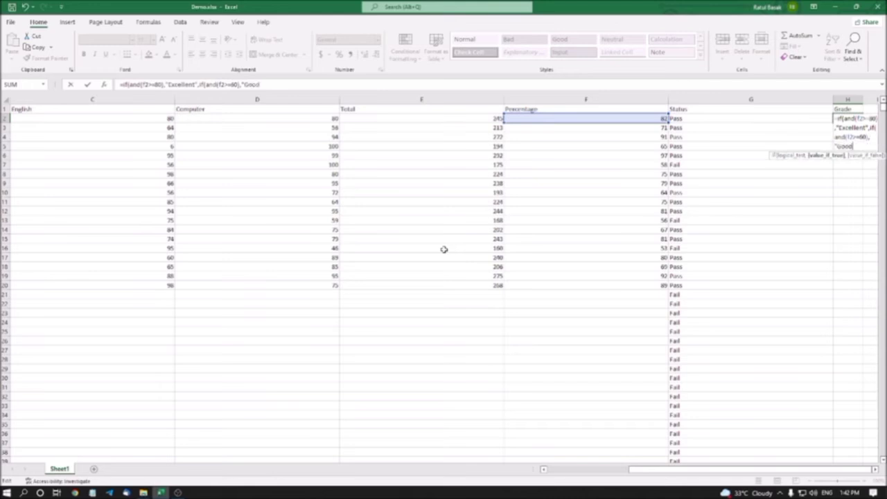
type("\",if")
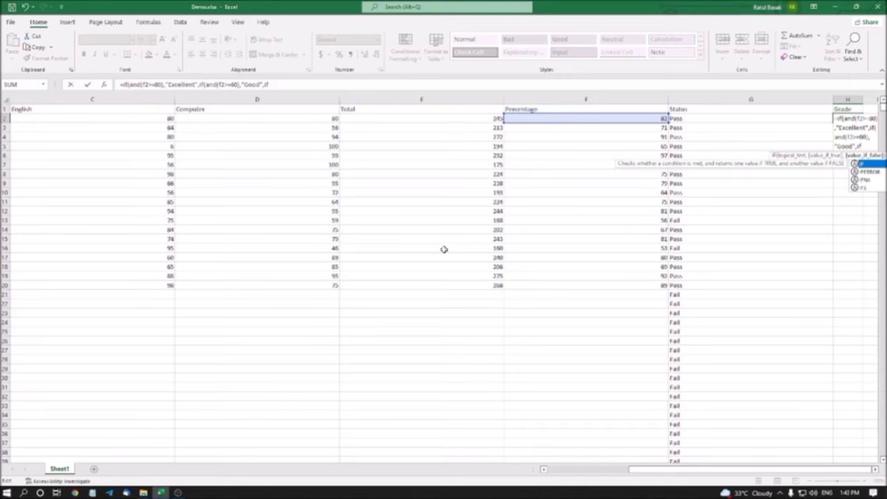
type("(")
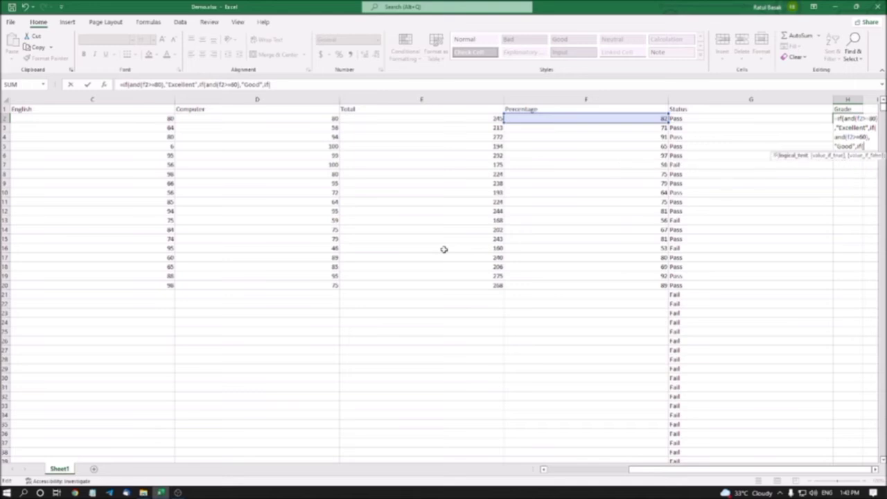
type("and")
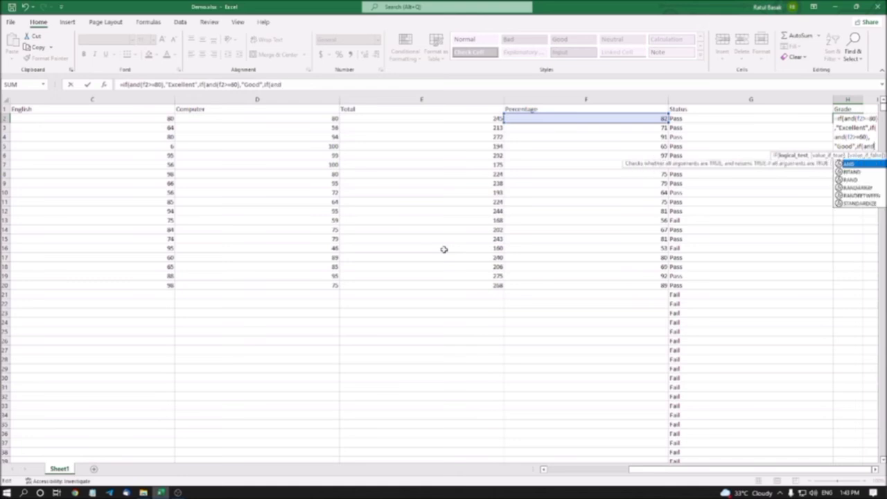
type("(")
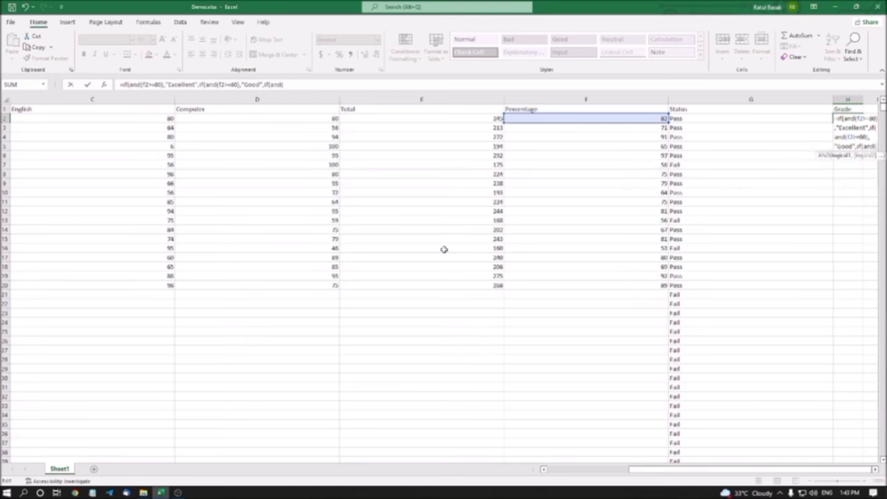
type("f2")
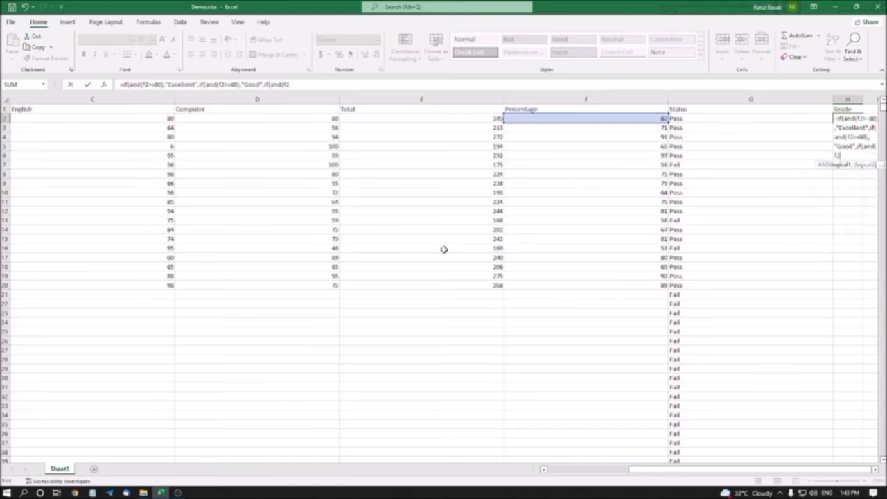
type(">=")
Step: Nest a third IF(AND(F2>=40) in the H2 formula, returning "Average" when true
type("40)")
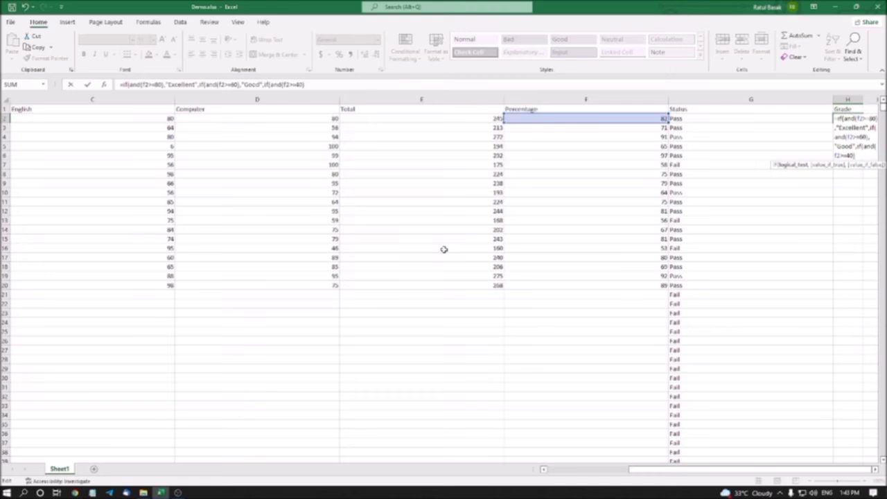
type(",\"Average\"")
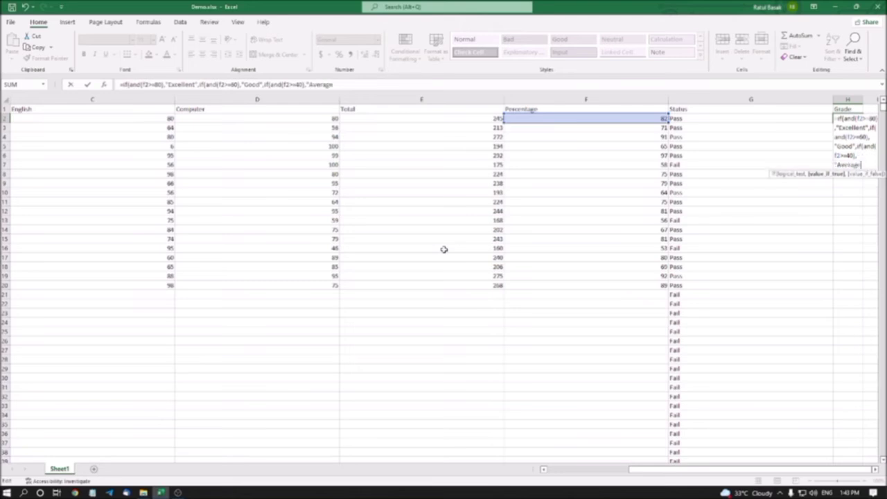
type(",")
Step: Set "Disqualified" as the final fallback result, close all three nested IFs and commit the H2 formula
type("Disqua")
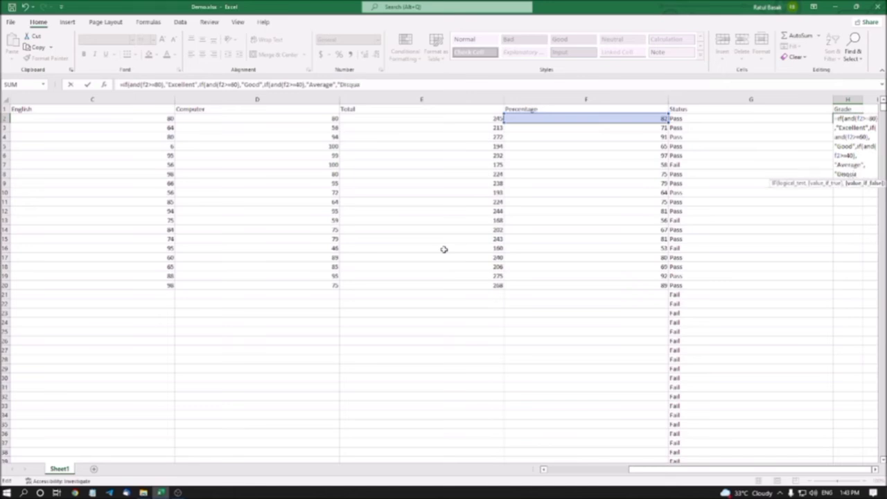
type("lified\"")
type("))")
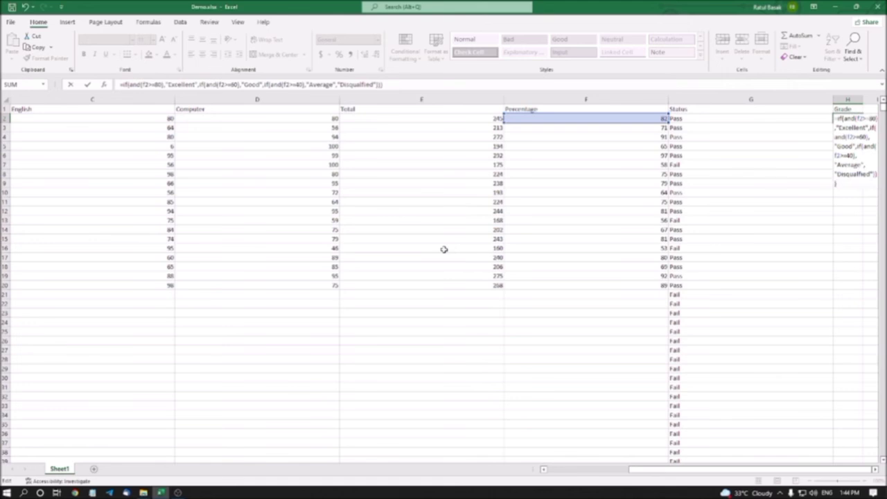
key("Return")
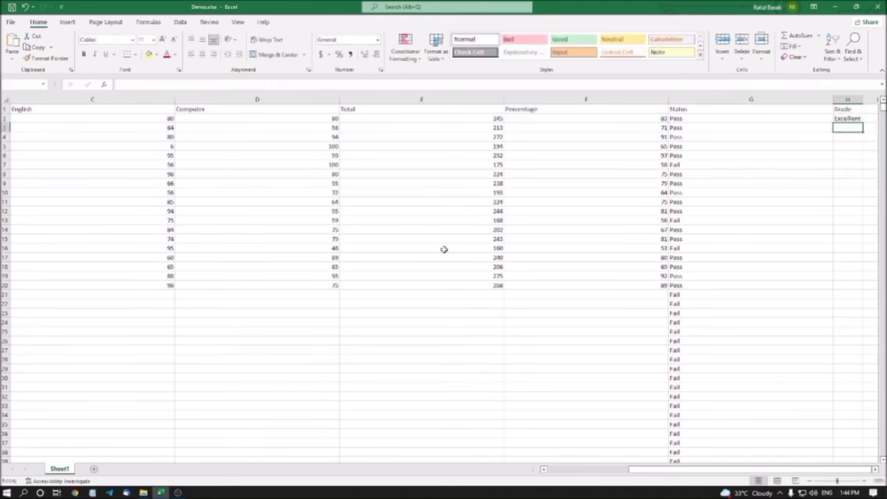
Step: Fill the H2 grade formula down the whole Grade column to the sheet's last row and return to H2
key("Up")
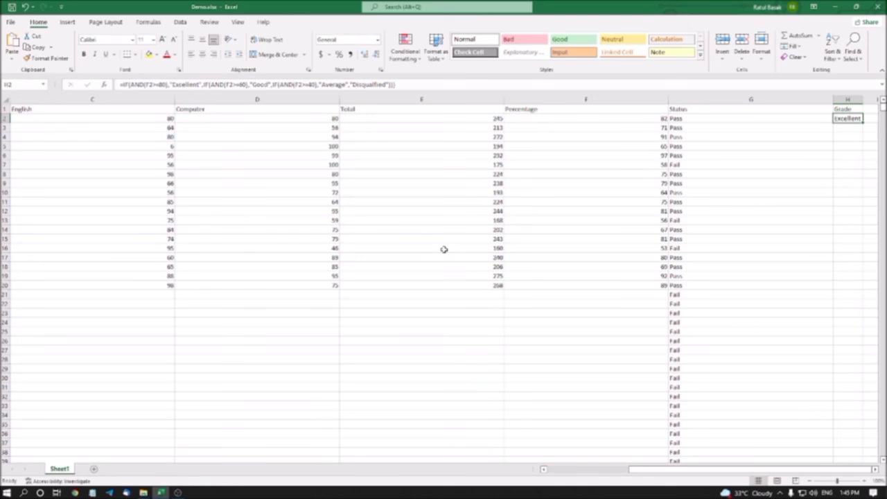
key("ctrl+shift+Down")
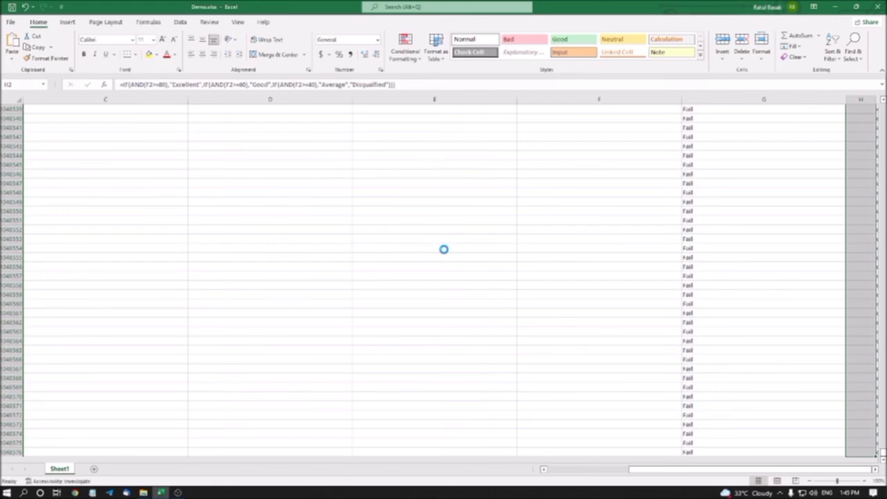
key("ctrl+Up")
key("Down")
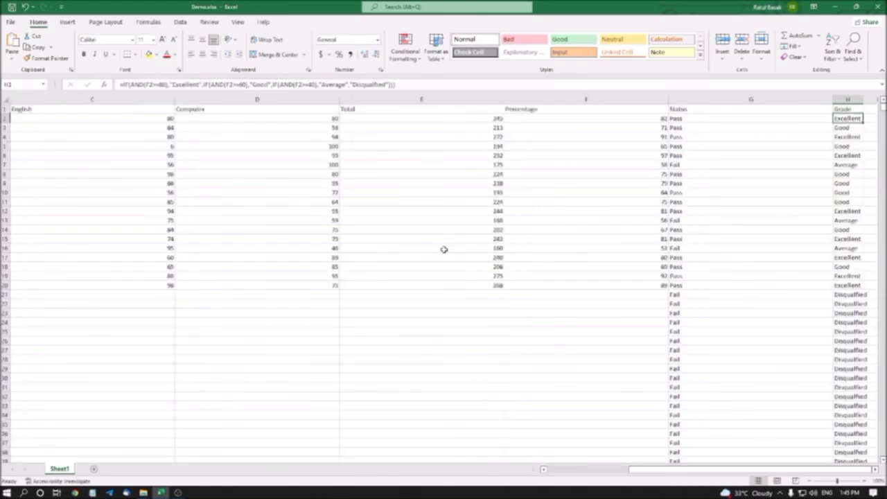
Step: Examine the Grade results and their formulas row by row from H3 to H9 against each student's percentage
key("Down")
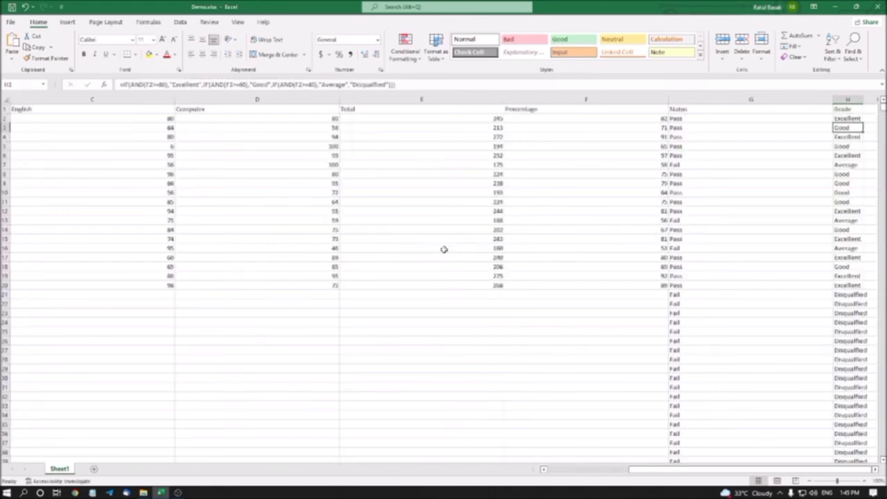
key("Down")
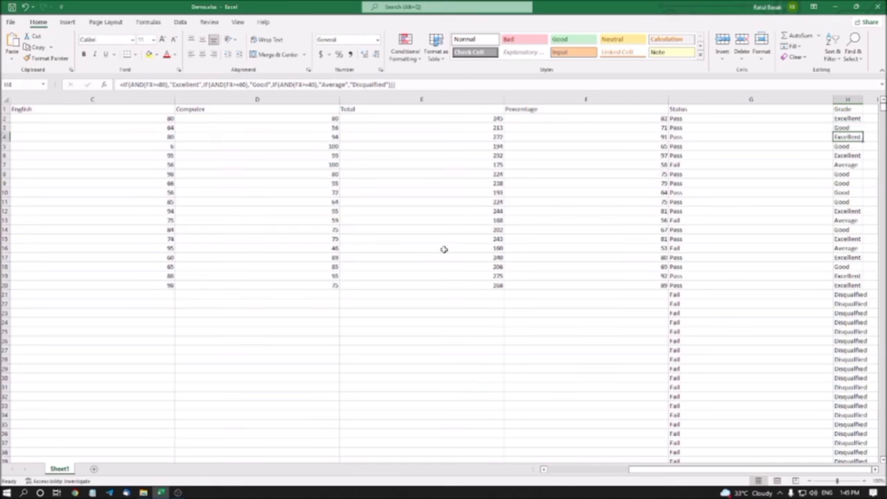
key("Down")
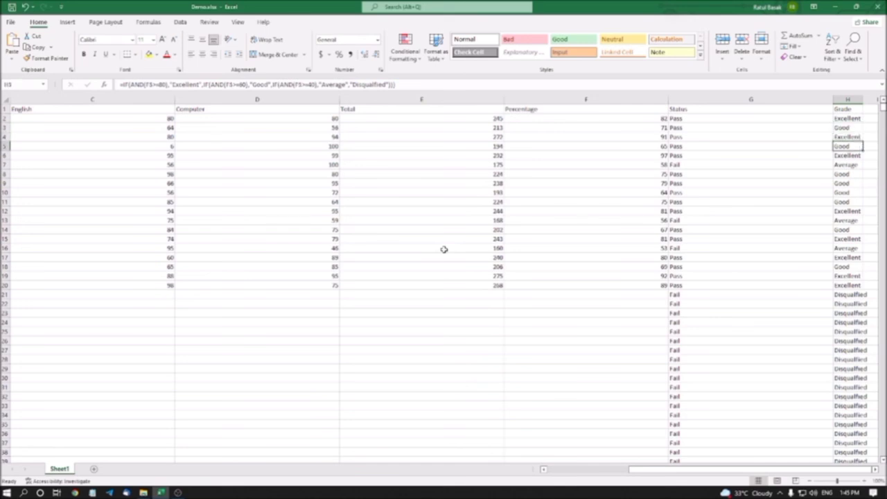
key("Down")
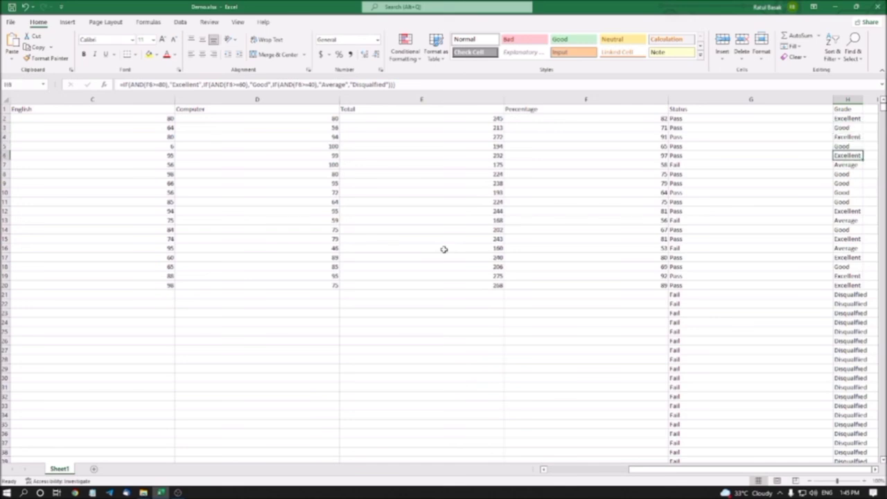
key("Down")
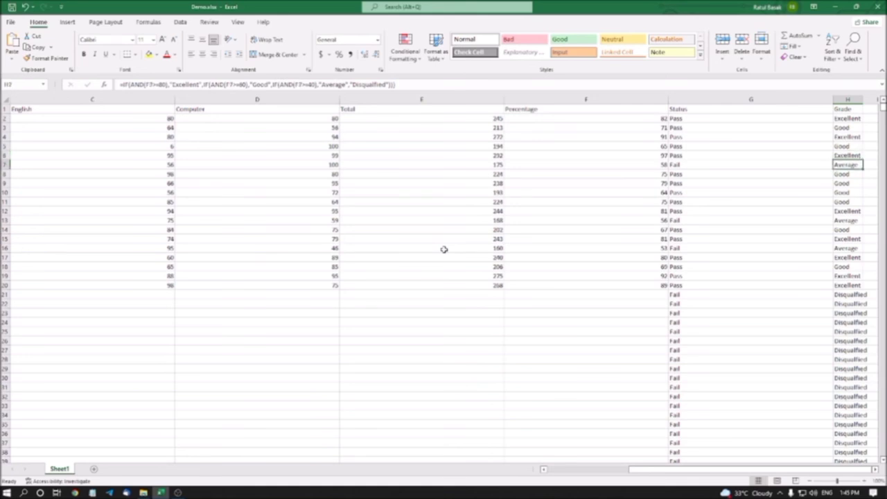
key("Down")
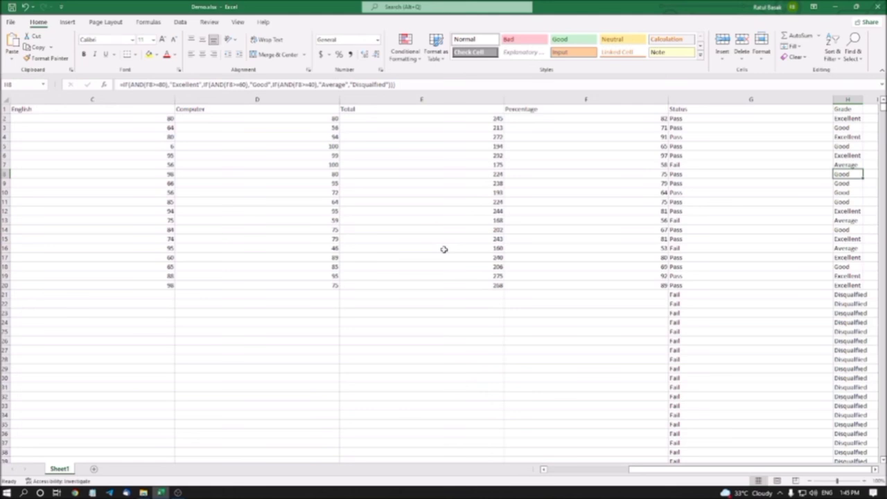
key("Down")
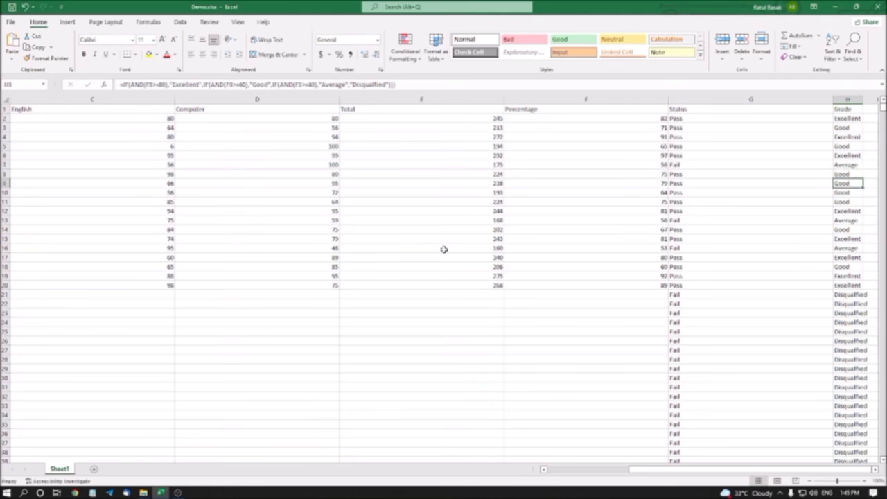